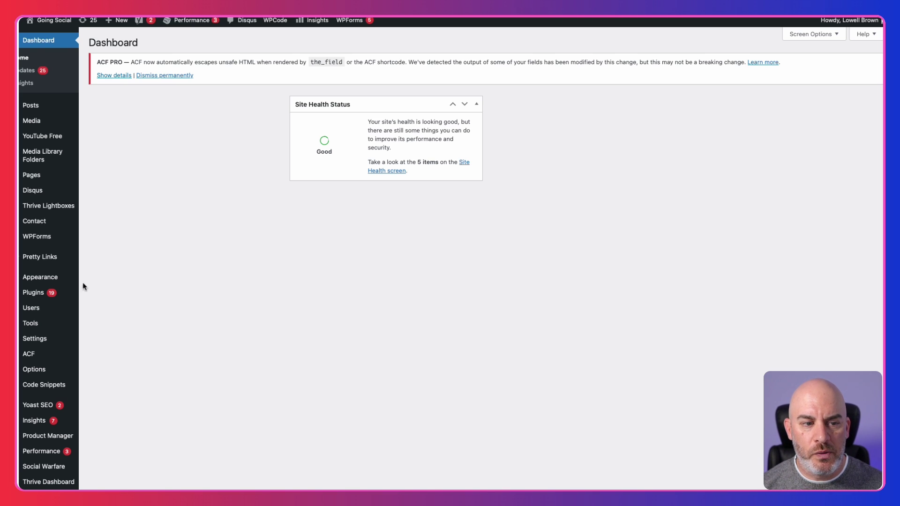
Open the Installed Plugins page showing the site's 32 plugins and 19 available updates.
{"action": "mouse_move", "coordinate": [38, 295]}
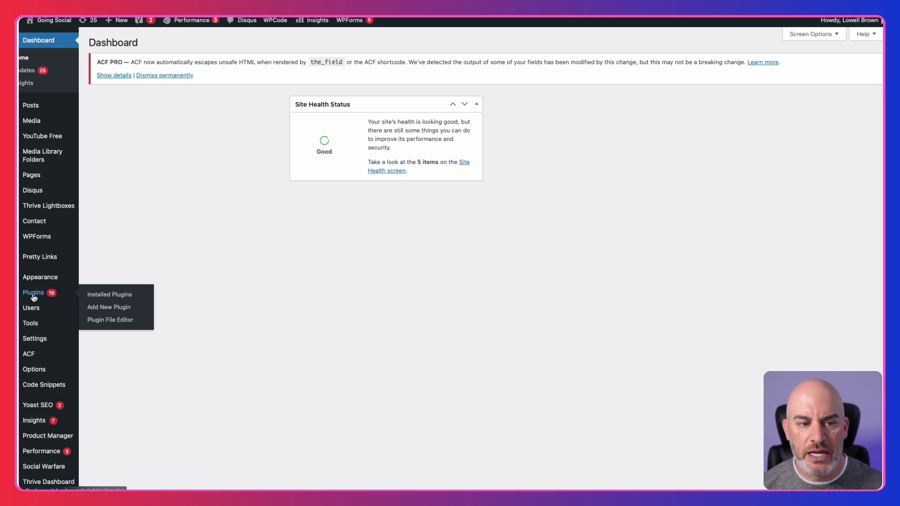
{"action": "left_click", "coordinate": [34, 295]}
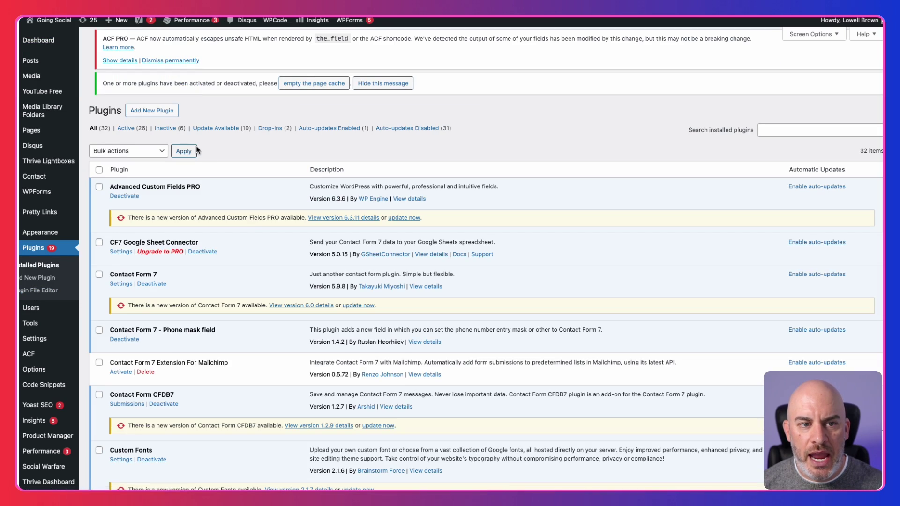
{"action": "scroll", "coordinate": [242, 370], "scroll_direction": "down", "scroll_amount": 10}
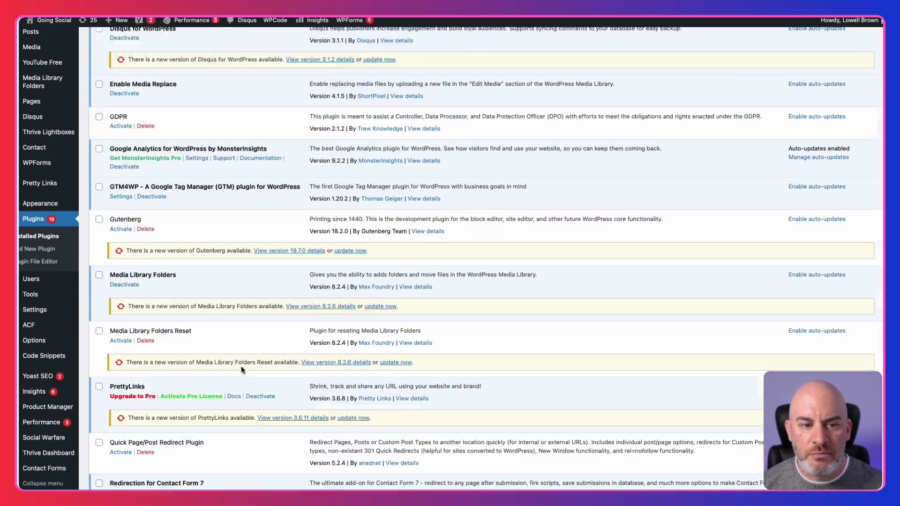
{"action": "scroll", "coordinate": [243, 370], "scroll_direction": "up", "scroll_amount": 10}
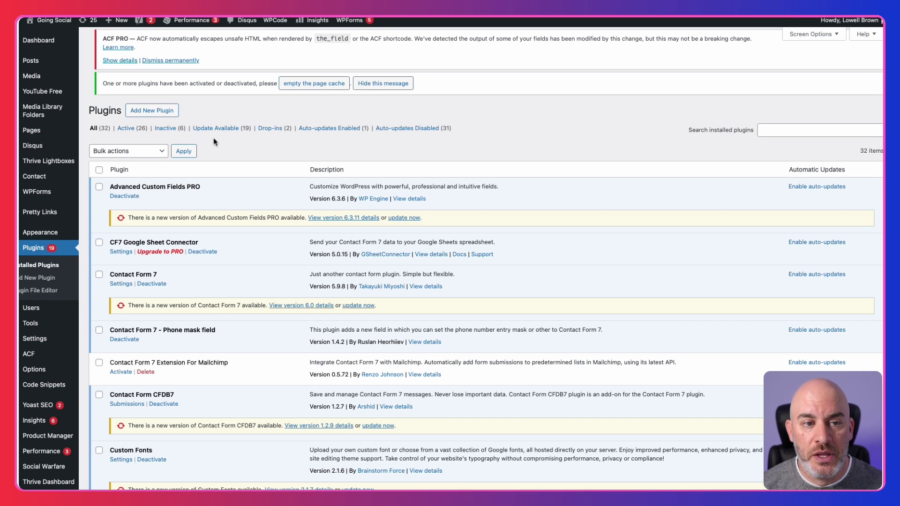
Search the plugin directory for 'updraft plus' and install UpdraftPlus: WP Backup & Migration Plugin.
{"action": "left_click", "coordinate": [148, 112]}
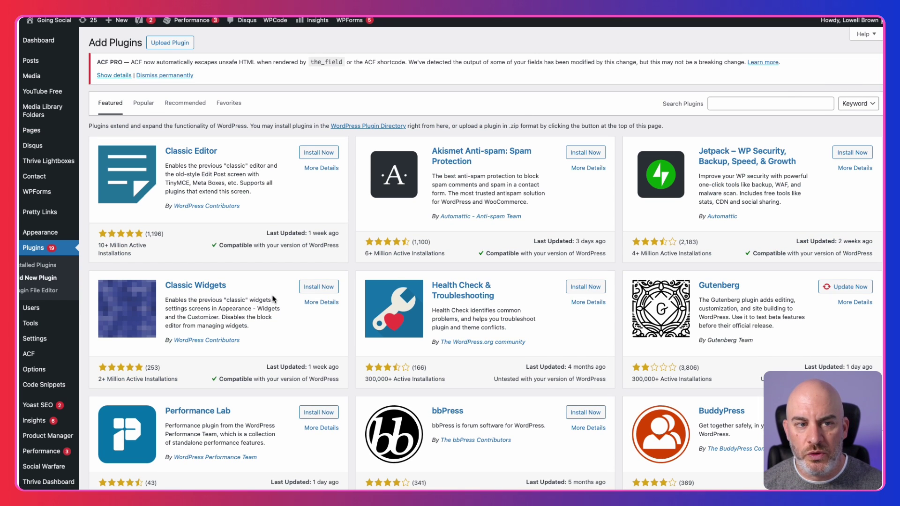
{"action": "scroll", "coordinate": [368, 387], "scroll_direction": "down", "scroll_amount": 5}
{"action": "scroll", "coordinate": [368, 386], "scroll_direction": "up", "scroll_amount": 5}
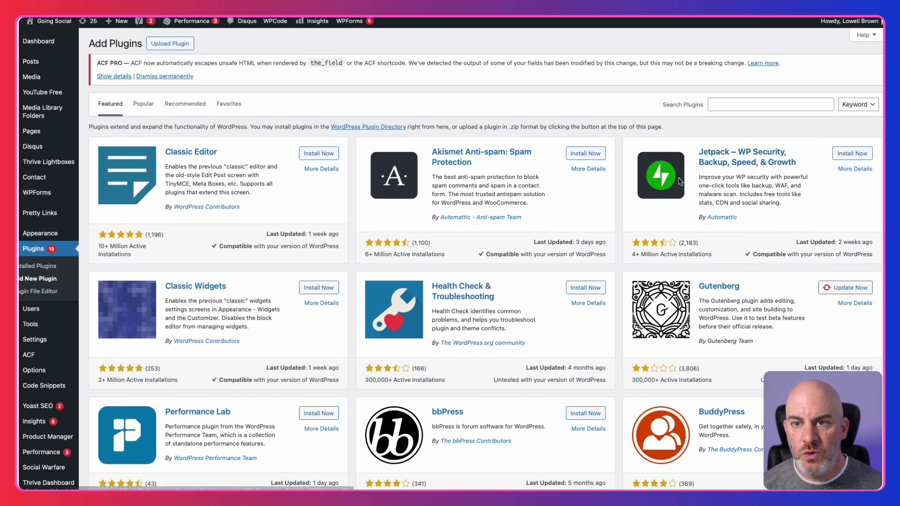
{"action": "left_click", "coordinate": [729, 103]}
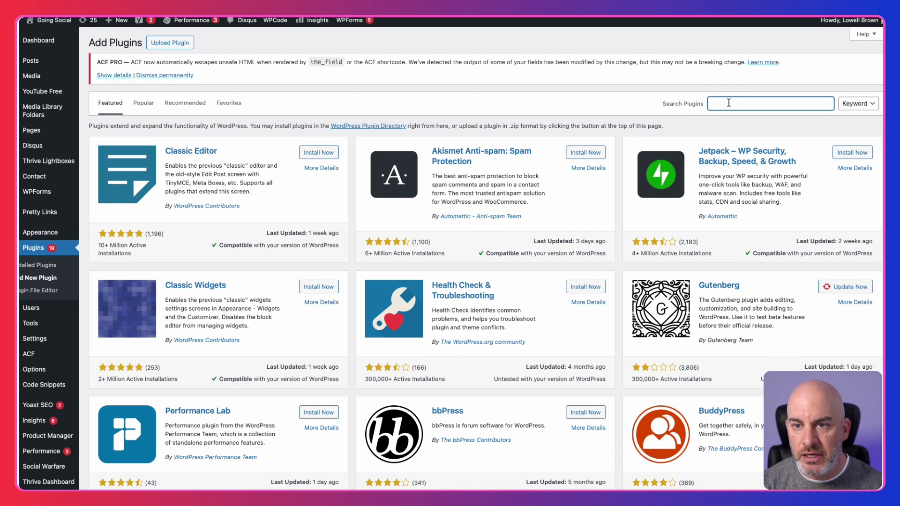
{"action": "type", "text": "updraft"}
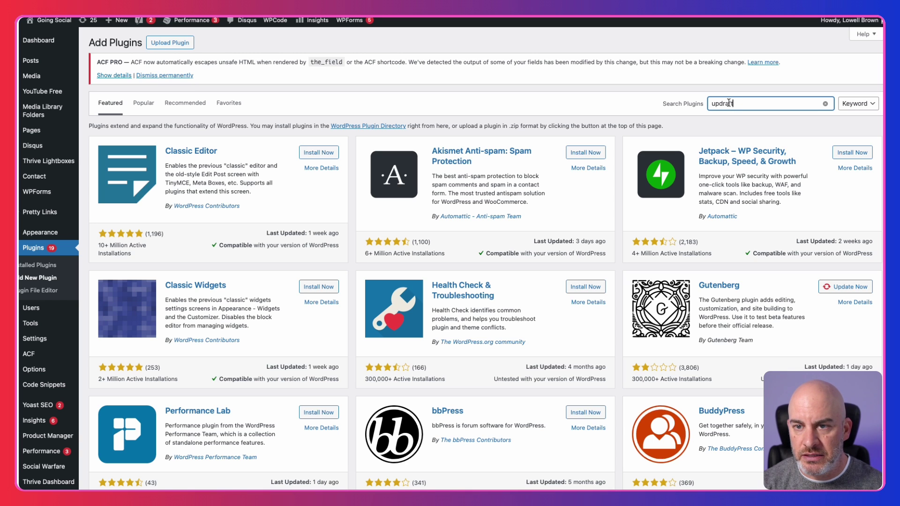
{"action": "type", "text": " plus"}
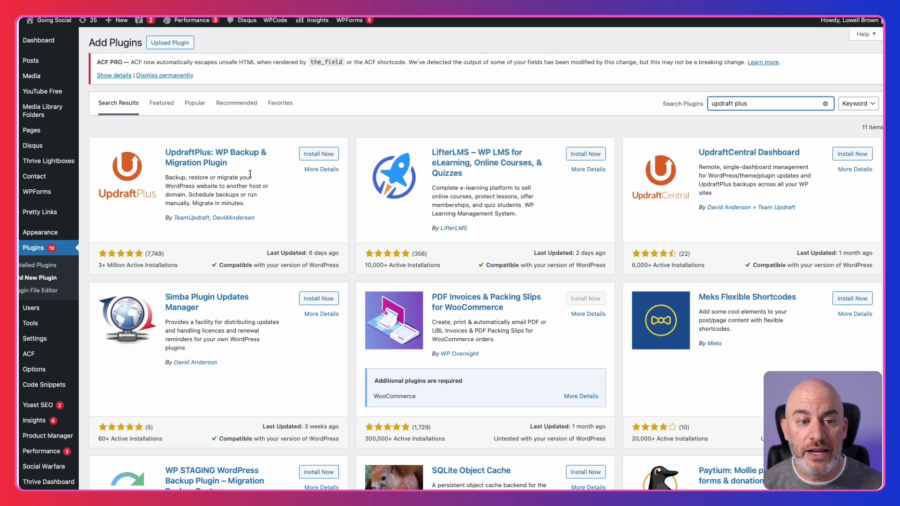
{"action": "left_click", "coordinate": [309, 155]}
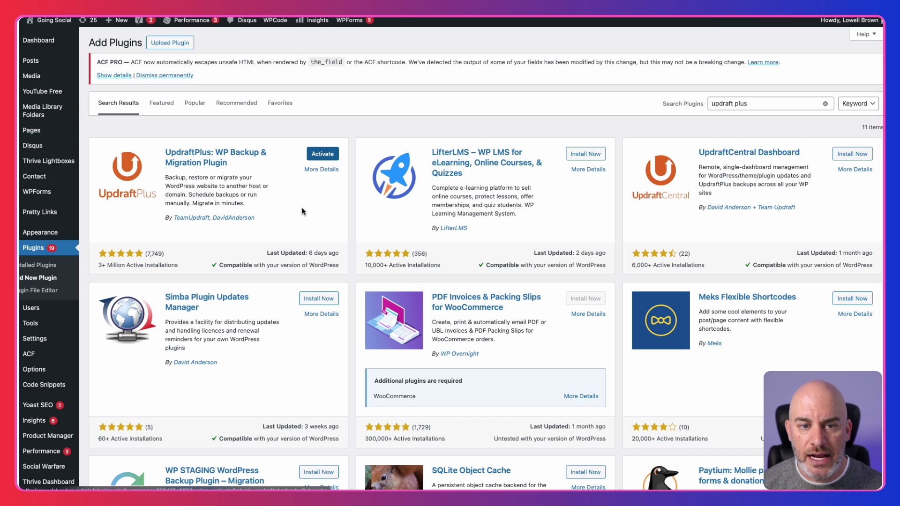
Activate UpdraftPlus and find UpdraftPlus - Backup/Restore 1.24.11 in the Installed Plugins list.
{"action": "left_click", "coordinate": [322, 154]}
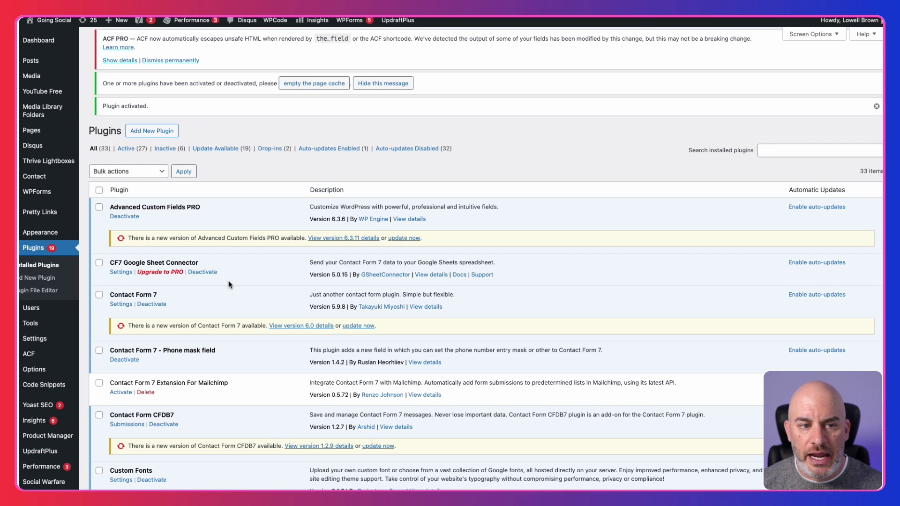
{"action": "scroll", "coordinate": [229, 284], "scroll_direction": "down", "scroll_amount": 20}
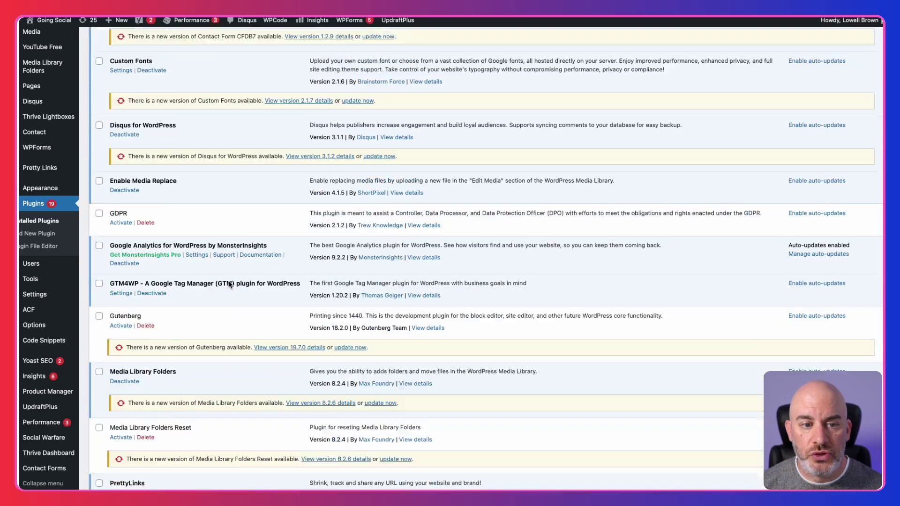
{"action": "scroll", "coordinate": [229, 284], "scroll_direction": "down", "scroll_amount": 6}
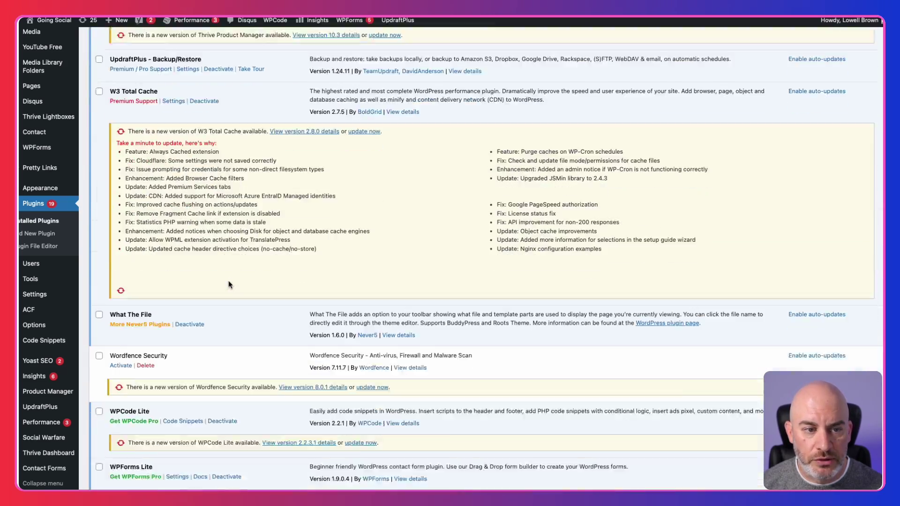
{"action": "scroll", "coordinate": [228, 285], "scroll_direction": "up", "scroll_amount": 1}
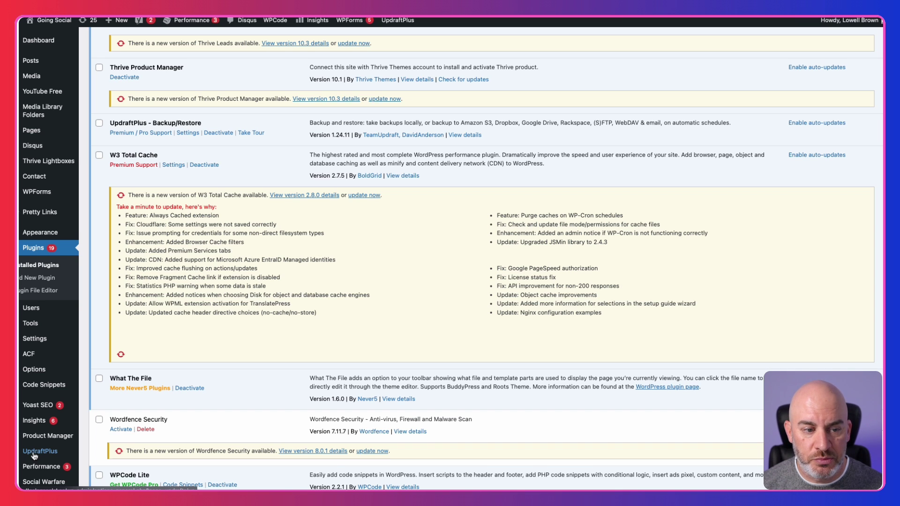
Go to the UpdraftPlus Backup/Restore page from the sidebar, which shows zero existing backups.
{"action": "left_click", "coordinate": [34, 370]}
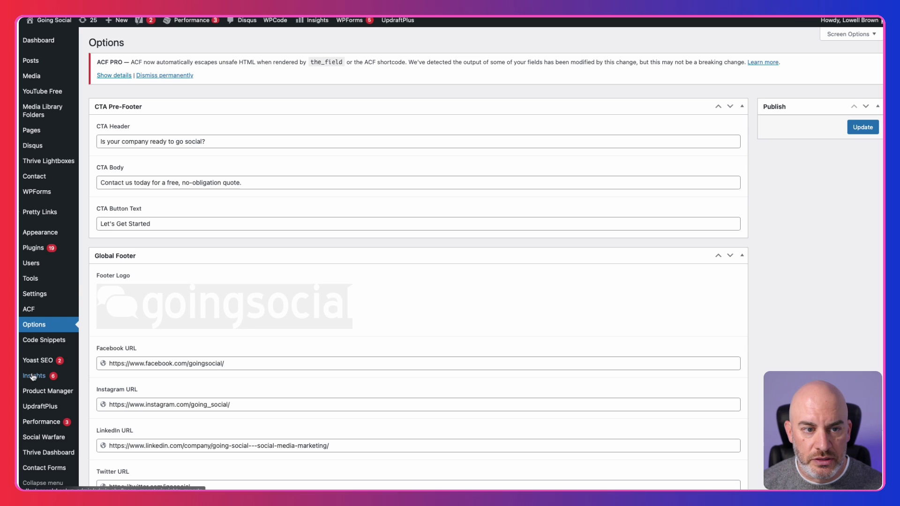
{"action": "scroll", "coordinate": [48, 404], "scroll_direction": "down", "scroll_amount": 3}
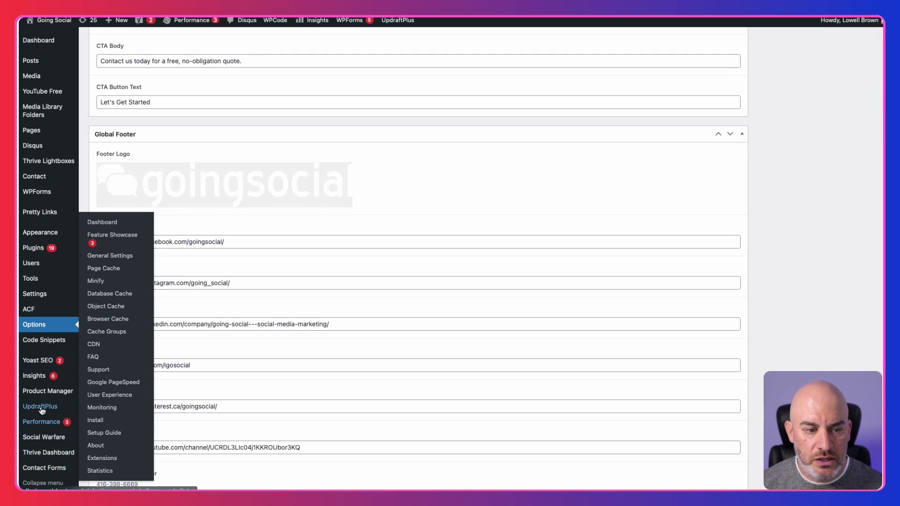
{"action": "left_click", "coordinate": [41, 407]}
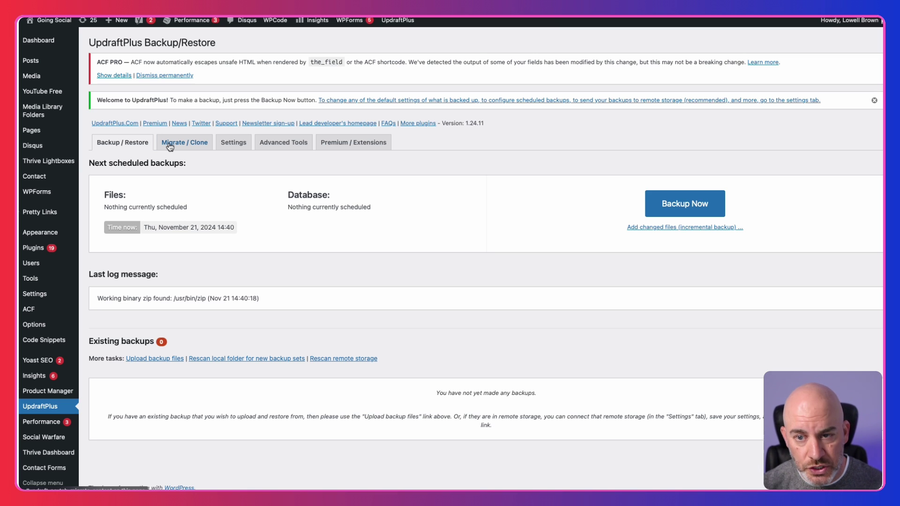
Browse the Migrate / Clone, Settings, Advanced Tools and Premium tabs, then bring up the Take a new backup dialog.
{"action": "left_click", "coordinate": [170, 147]}
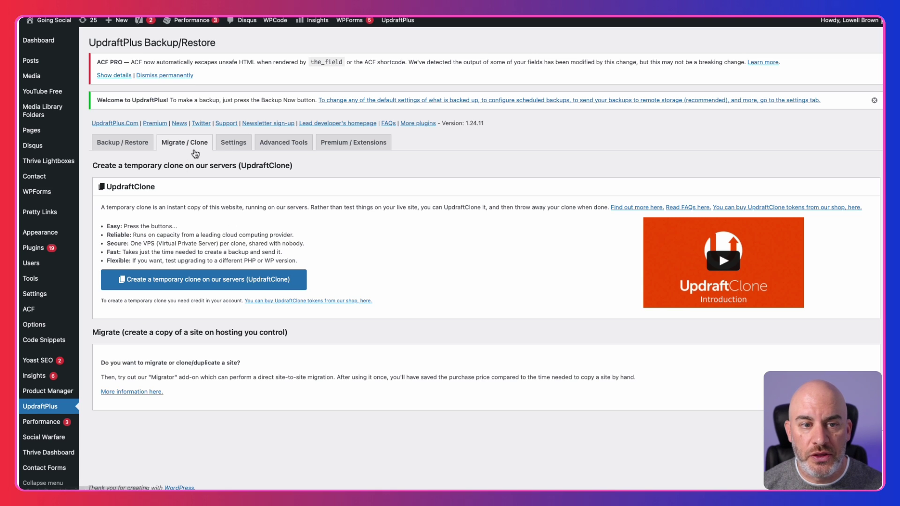
{"action": "left_click", "coordinate": [231, 145]}
{"action": "left_click", "coordinate": [288, 148]}
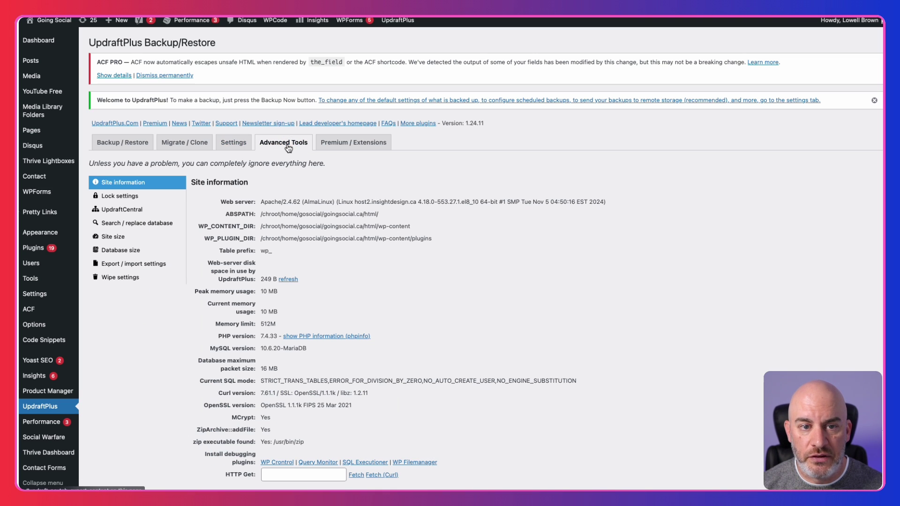
{"action": "left_click", "coordinate": [361, 146]}
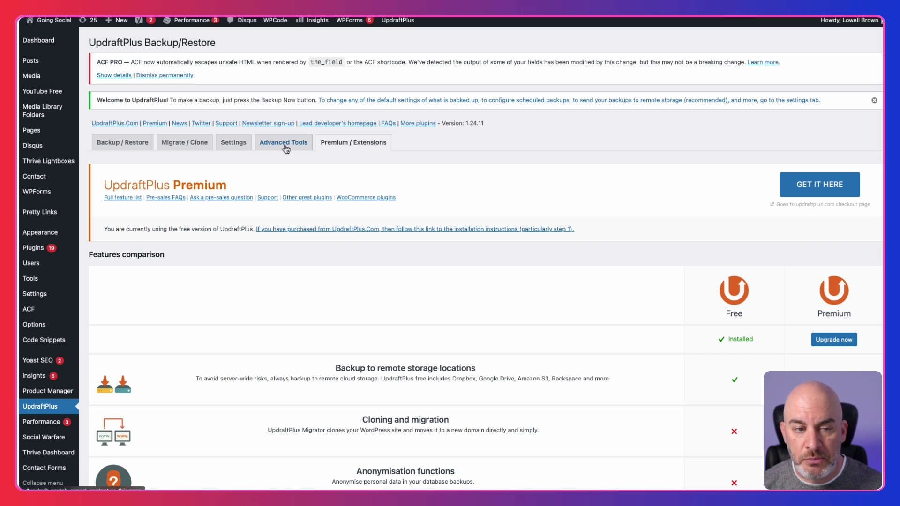
{"action": "left_click", "coordinate": [115, 147]}
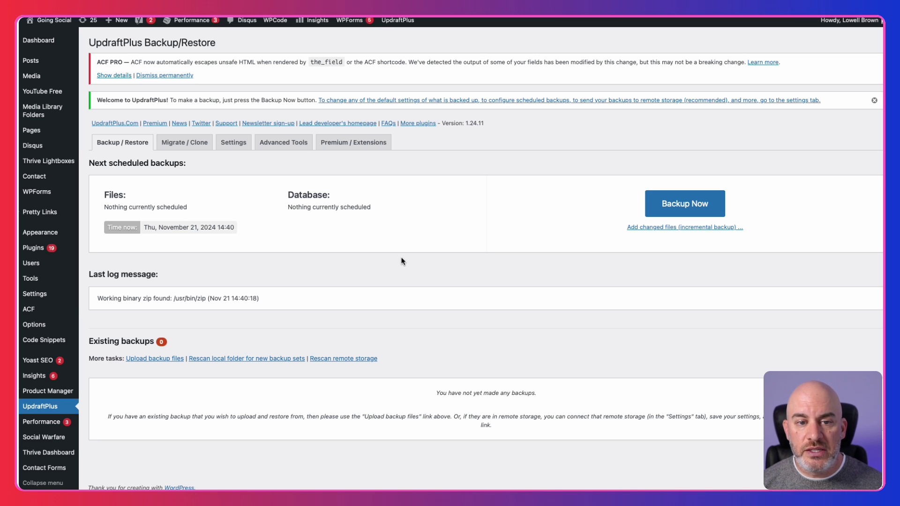
{"action": "left_click", "coordinate": [685, 205]}
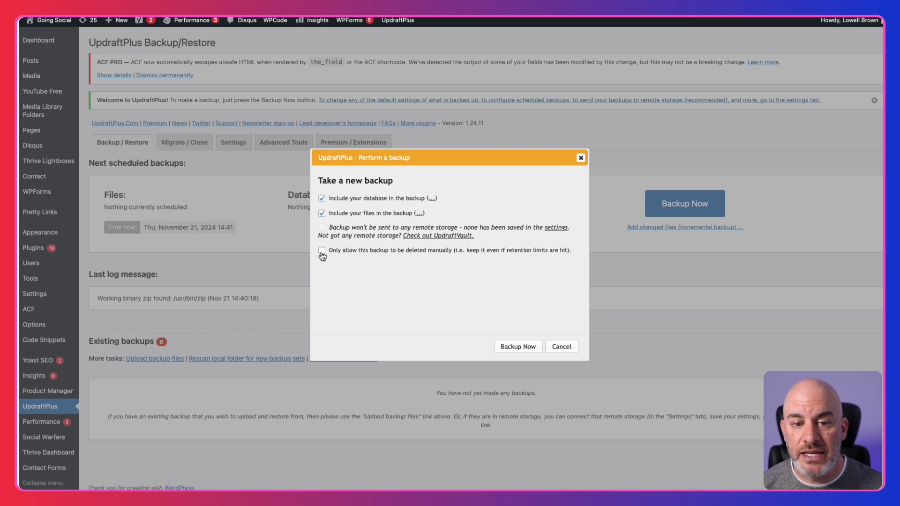
Start a backup of the database and files, leaving manual-only deletion unchecked.
{"action": "left_click", "coordinate": [321, 251]}
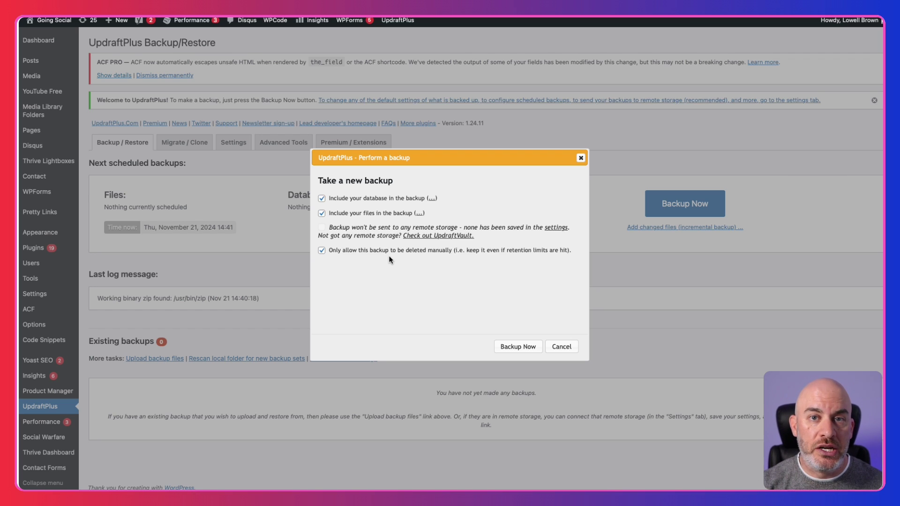
{"action": "left_click", "coordinate": [322, 250]}
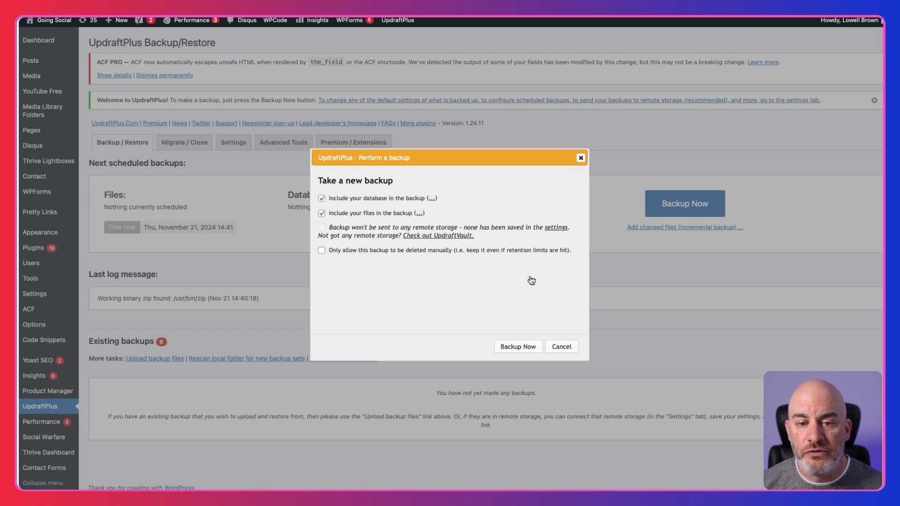
{"action": "left_click", "coordinate": [516, 347]}
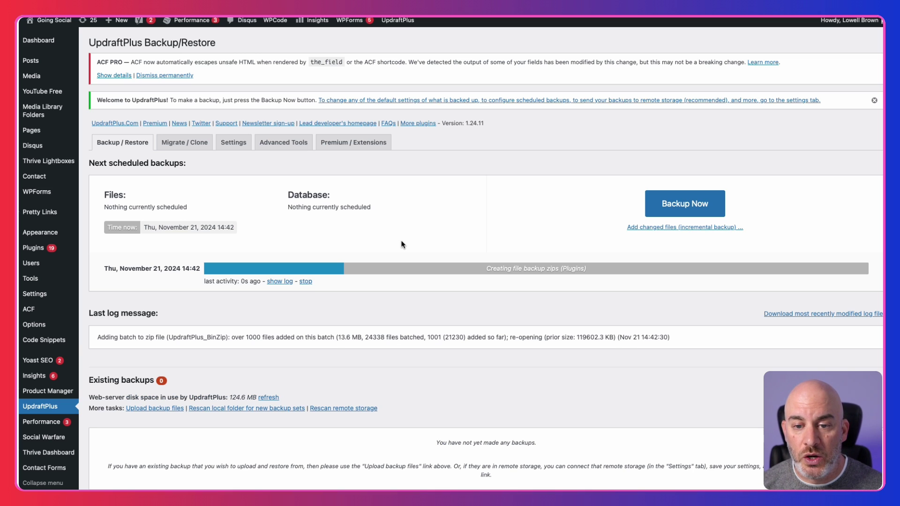
Wait for the backup to finish until the Nov 21, 2024 14:42 backup is listed.
{"action": "scroll", "coordinate": [480, 314], "scroll_direction": "down", "scroll_amount": 2}
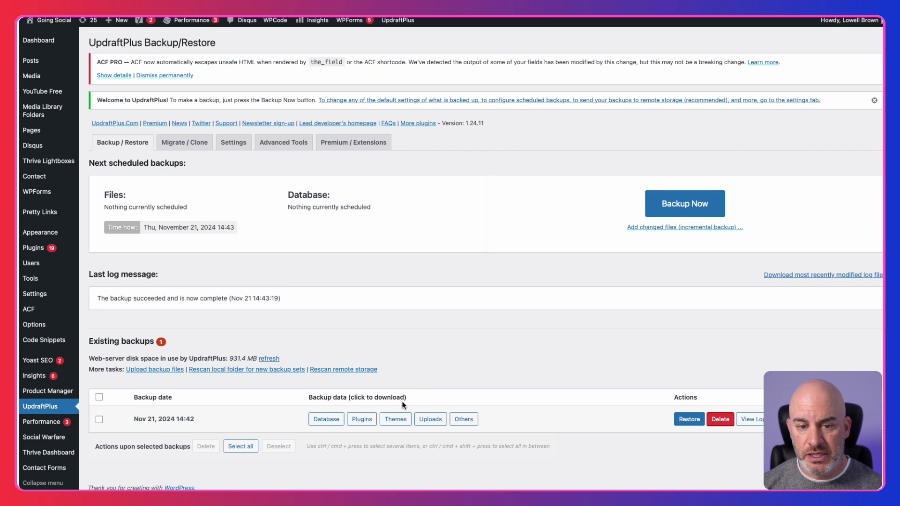
Prepare the Database, Plugins, Themes, Uploads and Others parts of the backup for download.
{"action": "left_click", "coordinate": [323, 424]}
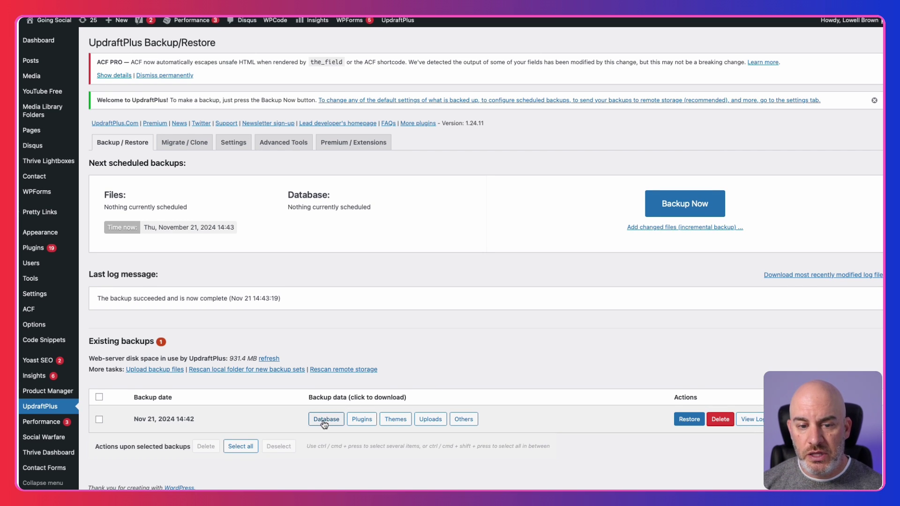
{"action": "scroll", "coordinate": [337, 440], "scroll_direction": "down", "scroll_amount": 2}
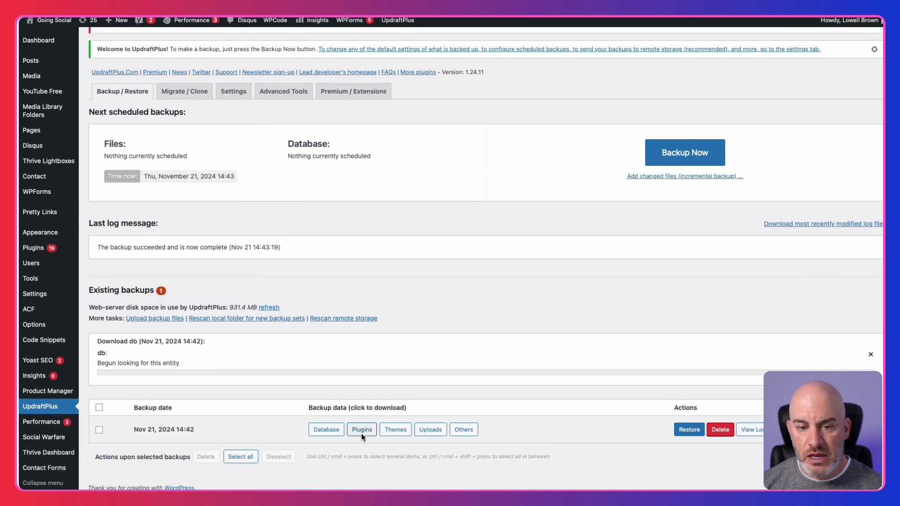
{"action": "left_click", "coordinate": [362, 428]}
{"action": "scroll", "coordinate": [391, 457], "scroll_direction": "down", "scroll_amount": 2}
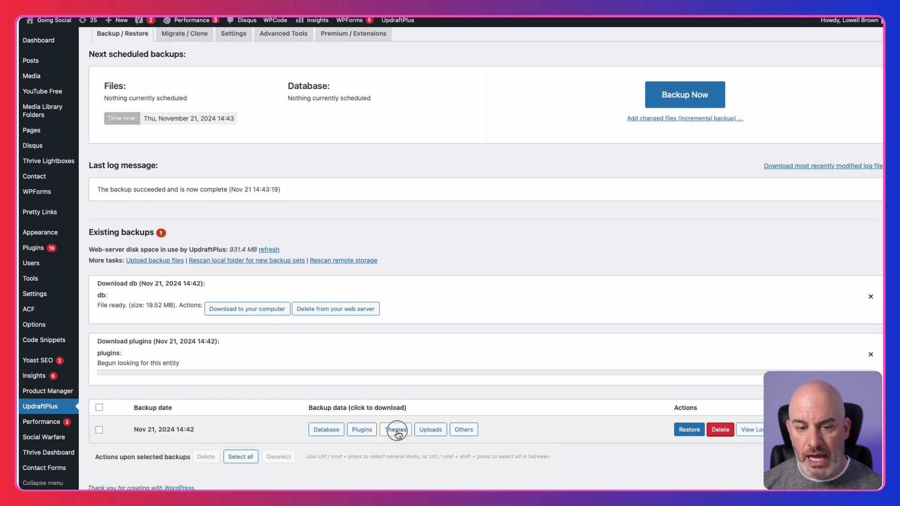
{"action": "left_click", "coordinate": [395, 429]}
{"action": "scroll", "coordinate": [426, 444], "scroll_direction": "down", "scroll_amount": 2}
{"action": "left_click", "coordinate": [430, 430]}
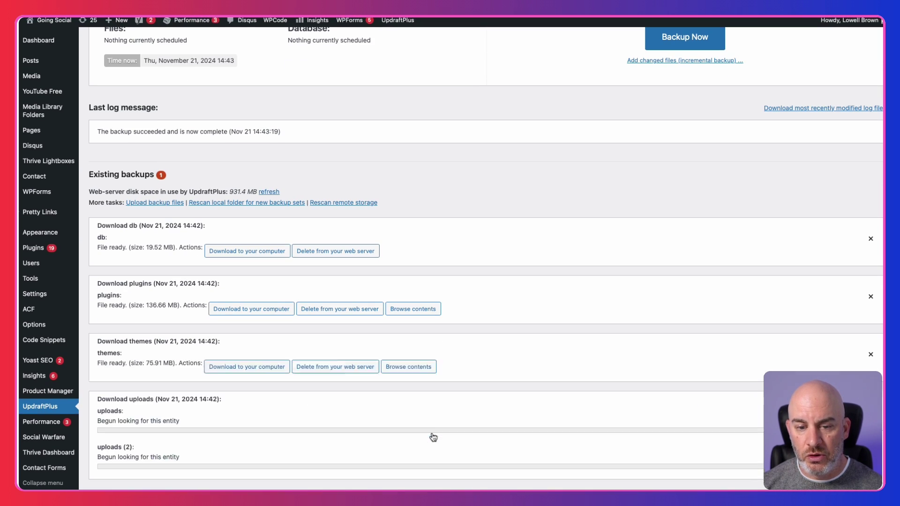
{"action": "scroll", "coordinate": [429, 431], "scroll_direction": "down", "scroll_amount": 2}
{"action": "left_click", "coordinate": [462, 429]}
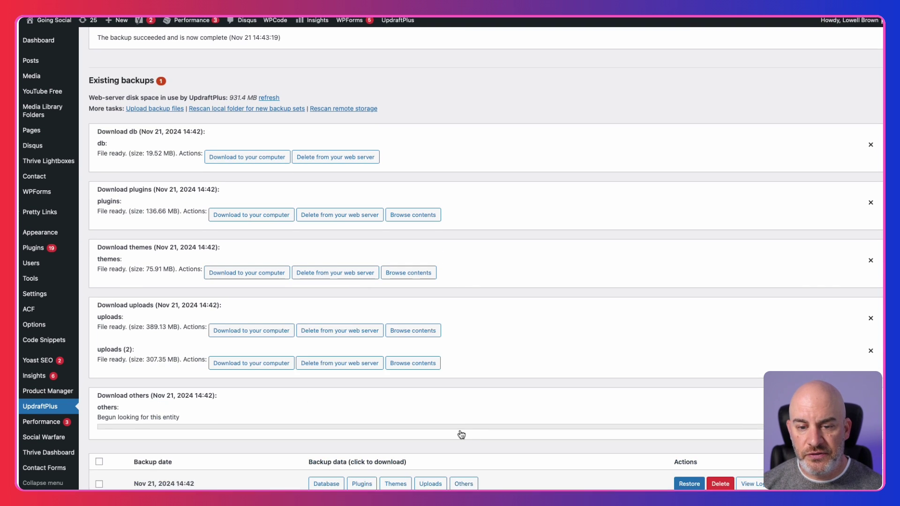
{"action": "scroll", "coordinate": [462, 428], "scroll_direction": "down", "scroll_amount": 2}
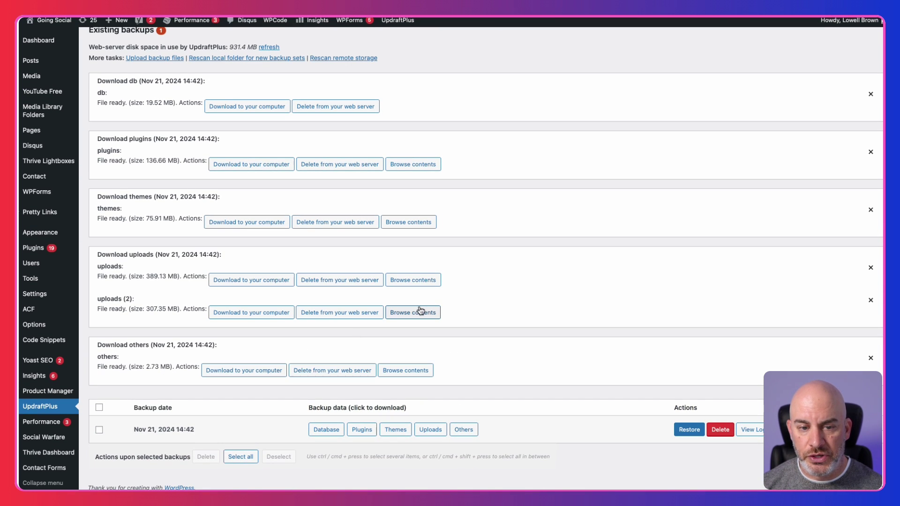
Check that the prepared parts are ready, then save the database backup to the computer.
{"action": "scroll", "coordinate": [398, 315], "scroll_direction": "up", "scroll_amount": 1}
{"action": "scroll", "coordinate": [398, 315], "scroll_direction": "up", "scroll_amount": 2}
{"action": "scroll", "coordinate": [396, 313], "scroll_direction": "down", "scroll_amount": 1}
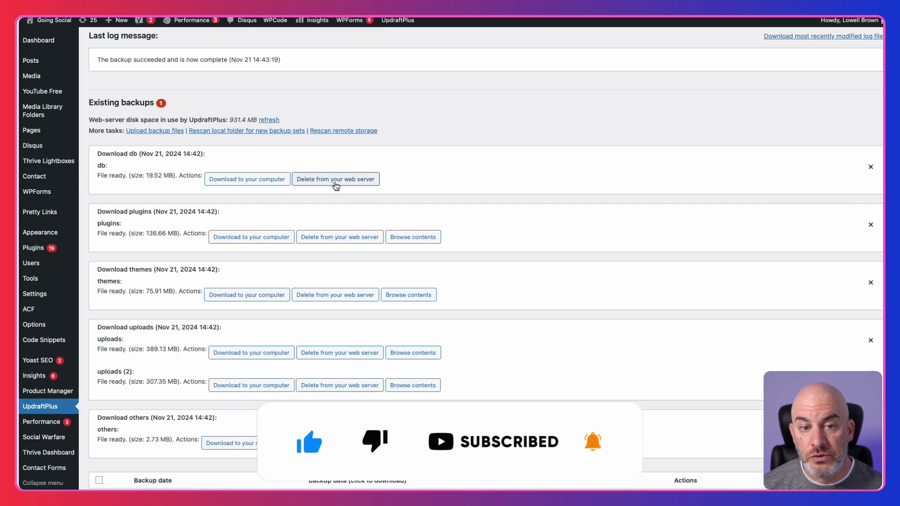
{"action": "scroll", "coordinate": [360, 378], "scroll_direction": "down", "scroll_amount": 2}
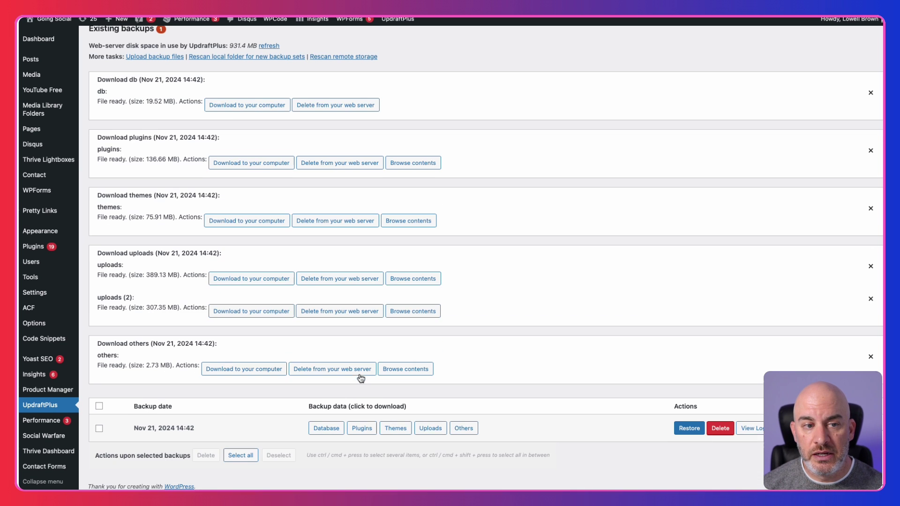
{"action": "scroll", "coordinate": [296, 387], "scroll_direction": "up", "scroll_amount": 5}
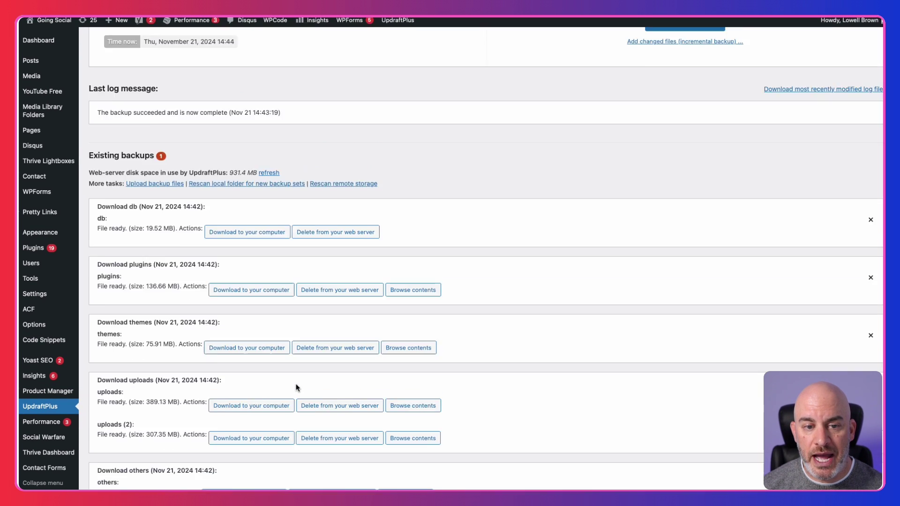
{"action": "scroll", "coordinate": [356, 315], "scroll_direction": "down", "scroll_amount": 1}
{"action": "scroll", "coordinate": [356, 315], "scroll_direction": "down", "scroll_amount": 4}
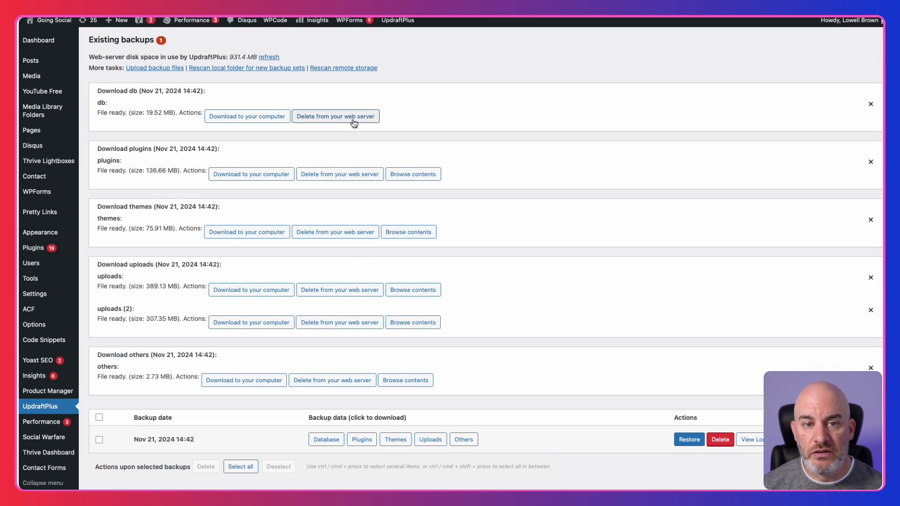
{"action": "scroll", "coordinate": [390, 241], "scroll_direction": "down", "scroll_amount": 1}
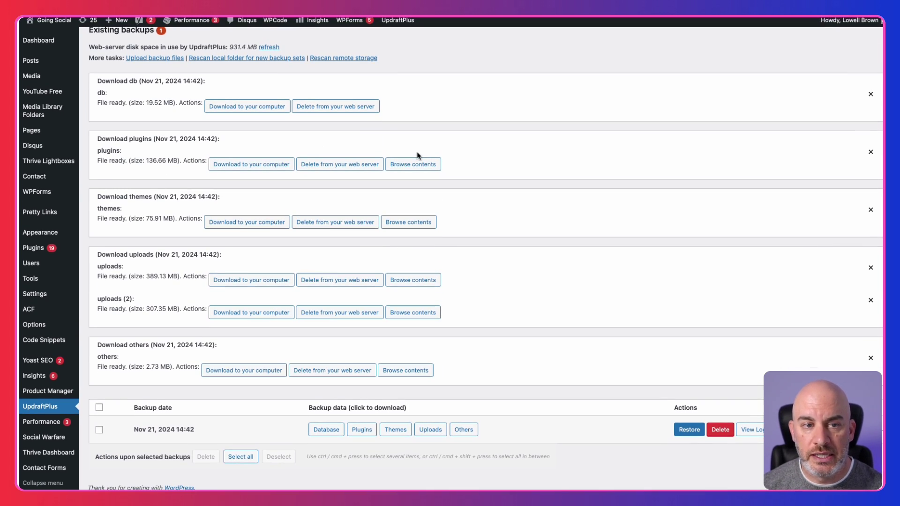
{"action": "left_click", "coordinate": [228, 107]}
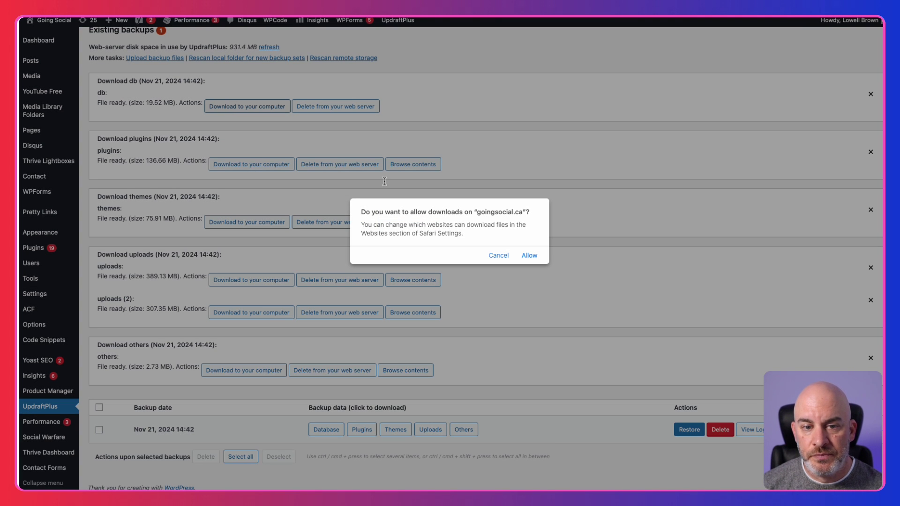
Allow the site to download files, then dismiss the finished downloads list with all six archives saved.
{"action": "left_click", "coordinate": [528, 256]}
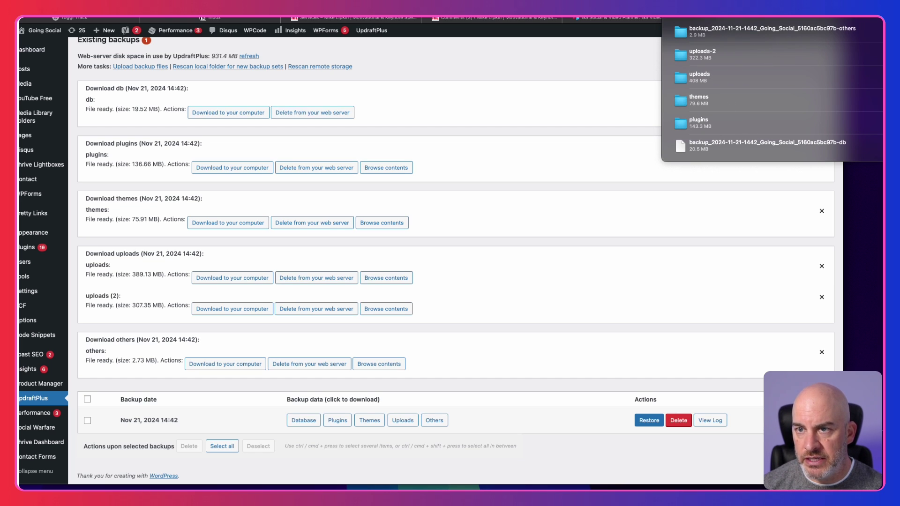
{"action": "key", "text": "Escape"}
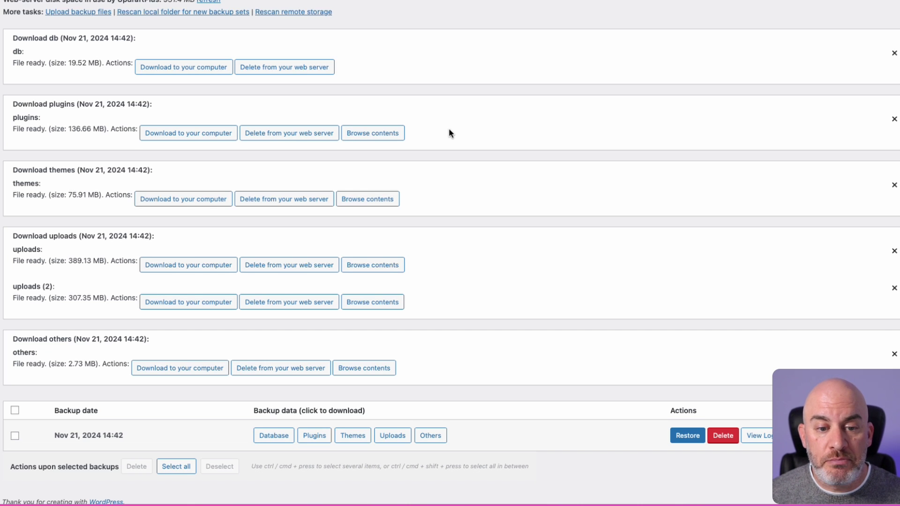
{"action": "scroll", "coordinate": [459, 142], "scroll_direction": "up", "scroll_amount": 2}
{"action": "scroll", "coordinate": [461, 263], "scroll_direction": "down", "scroll_amount": 2}
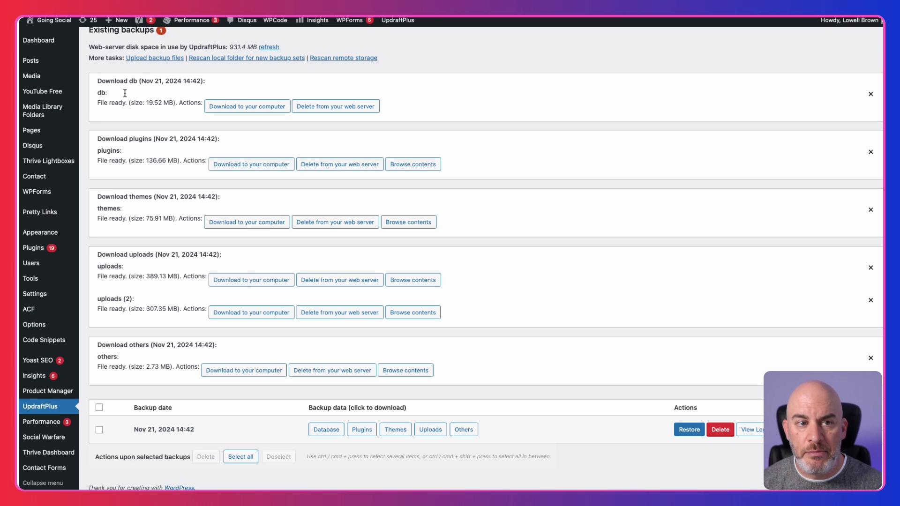
Delete the database backup from the web server, then browse the plugins archive's plugins folder.
{"action": "left_click", "coordinate": [358, 110]}
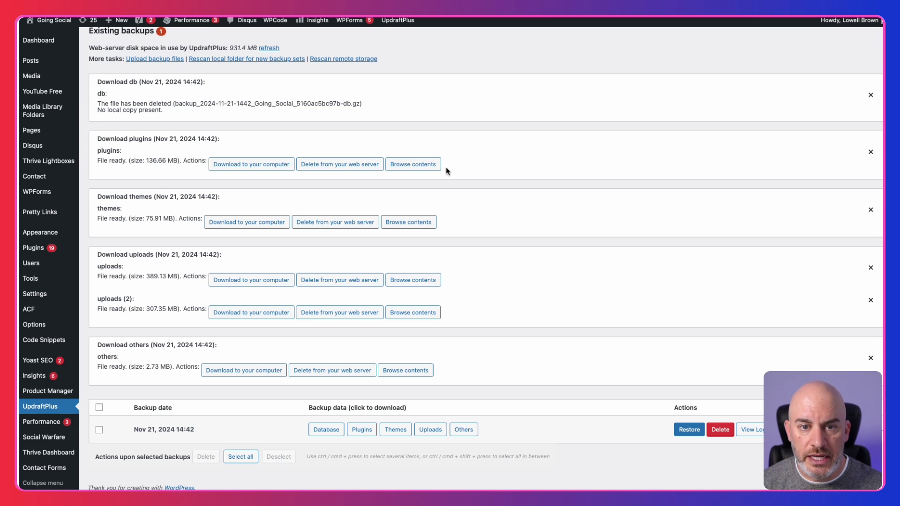
{"action": "left_click", "coordinate": [413, 167]}
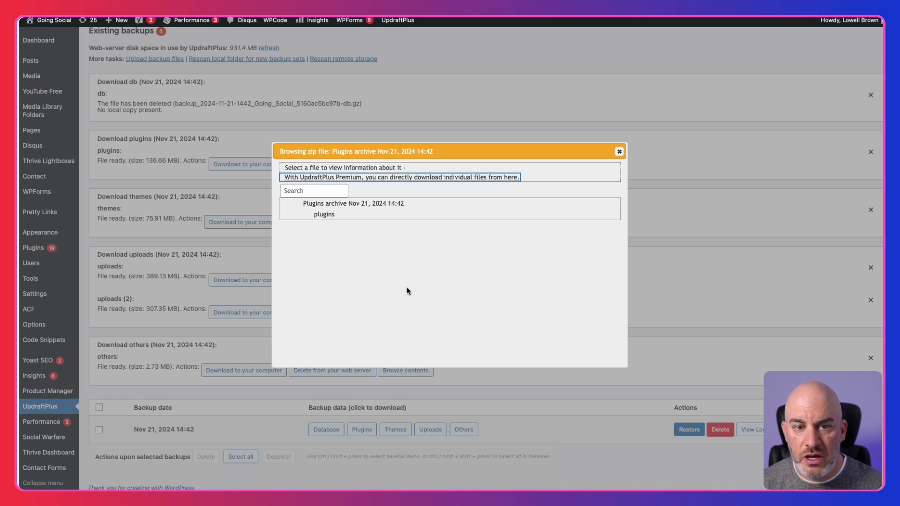
{"action": "left_click", "coordinate": [309, 216]}
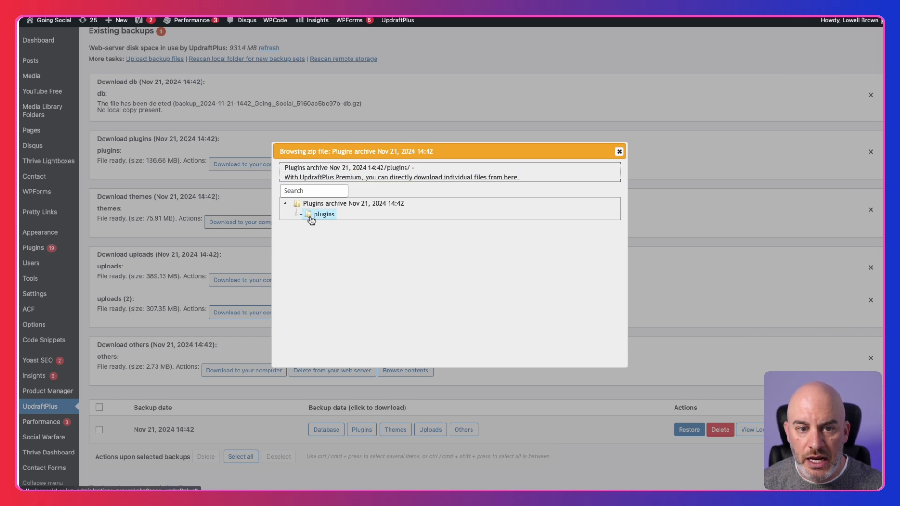
{"action": "scroll", "coordinate": [384, 280], "scroll_direction": "down", "scroll_amount": 5}
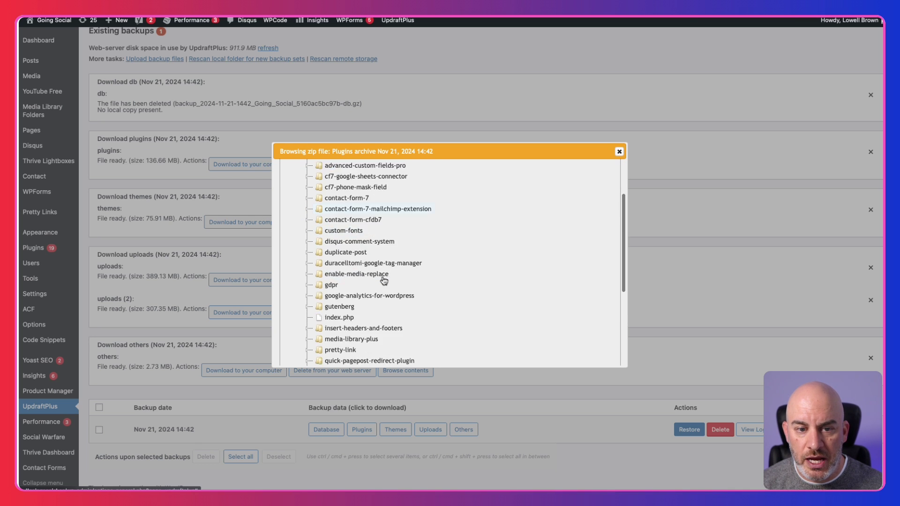
{"action": "scroll", "coordinate": [384, 280], "scroll_direction": "down", "scroll_amount": 3}
{"action": "scroll", "coordinate": [382, 281], "scroll_direction": "up", "scroll_amount": 10}
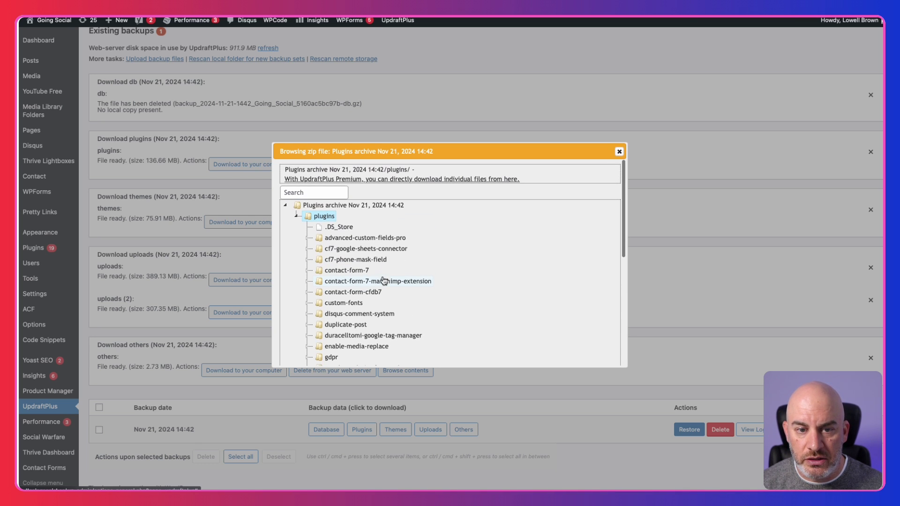
{"action": "scroll", "coordinate": [338, 323], "scroll_direction": "down", "scroll_amount": 10}
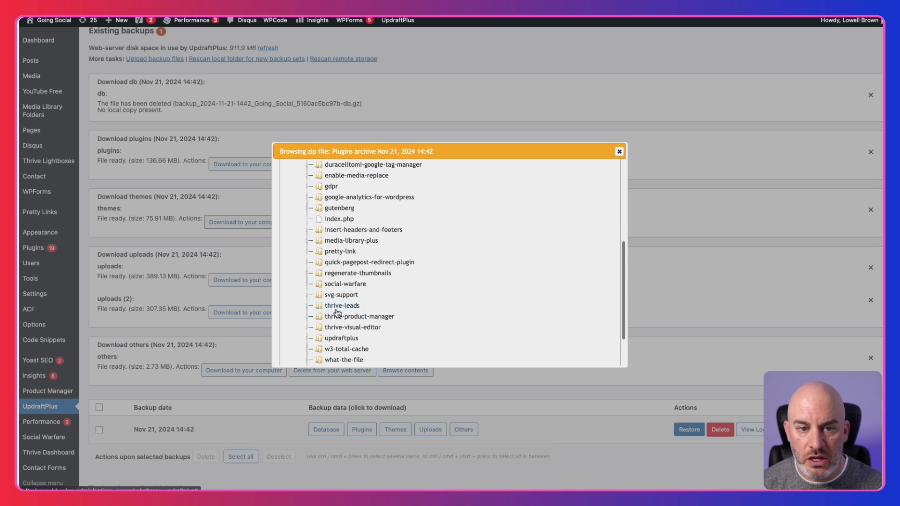
{"action": "scroll", "coordinate": [337, 313], "scroll_direction": "up", "scroll_amount": 10}
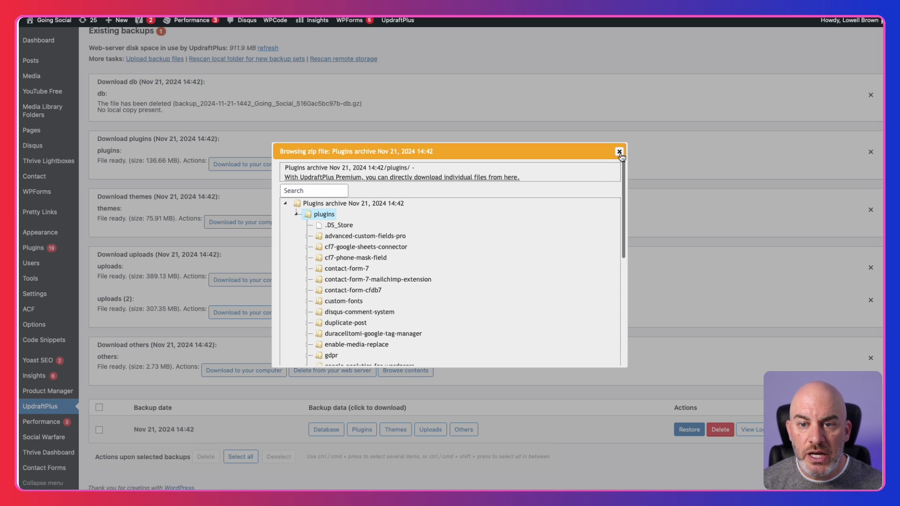
{"action": "left_click", "coordinate": [619, 151]}
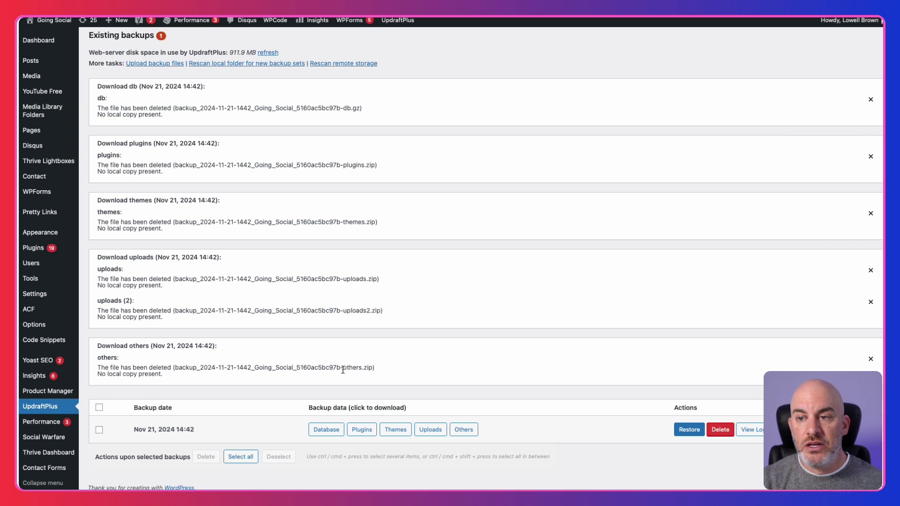
Scroll the UpdraftPlus Backup/Restore page to review the Nov 21, 2024 14:42 backup listing.
{"action": "scroll", "coordinate": [433, 341], "scroll_direction": "down", "scroll_amount": 1}
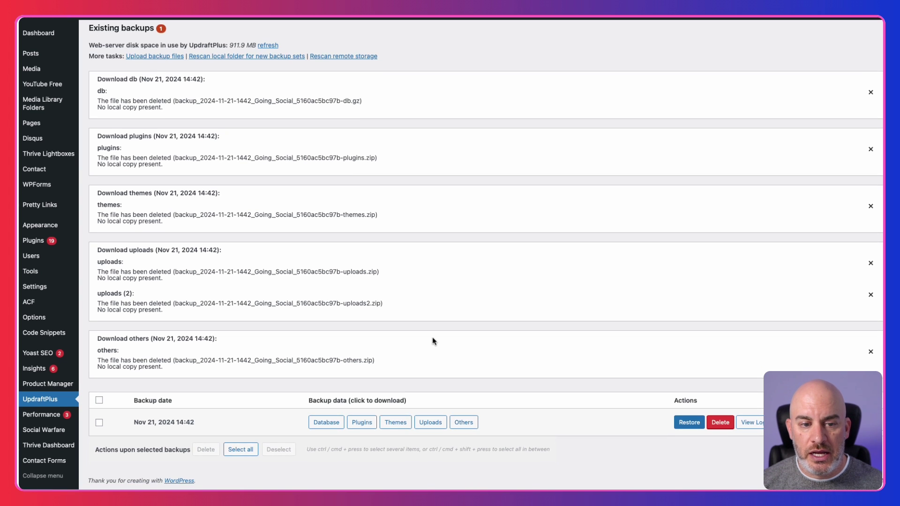
{"action": "scroll", "coordinate": [433, 341], "scroll_direction": "up", "scroll_amount": 2}
{"action": "scroll", "coordinate": [433, 341], "scroll_direction": "down", "scroll_amount": 2}
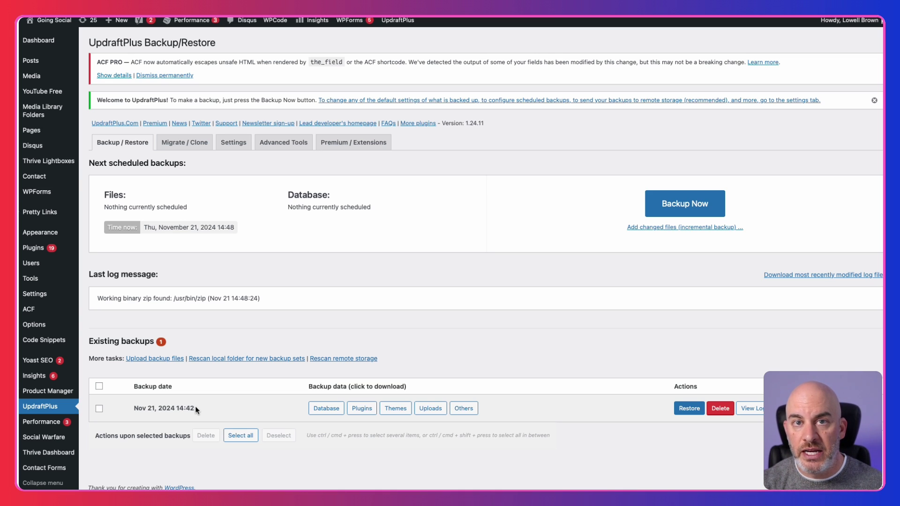
Delete the Nov 21, 2024 14:42 backup set and confirm the removal.
{"action": "left_click", "coordinate": [720, 409]}
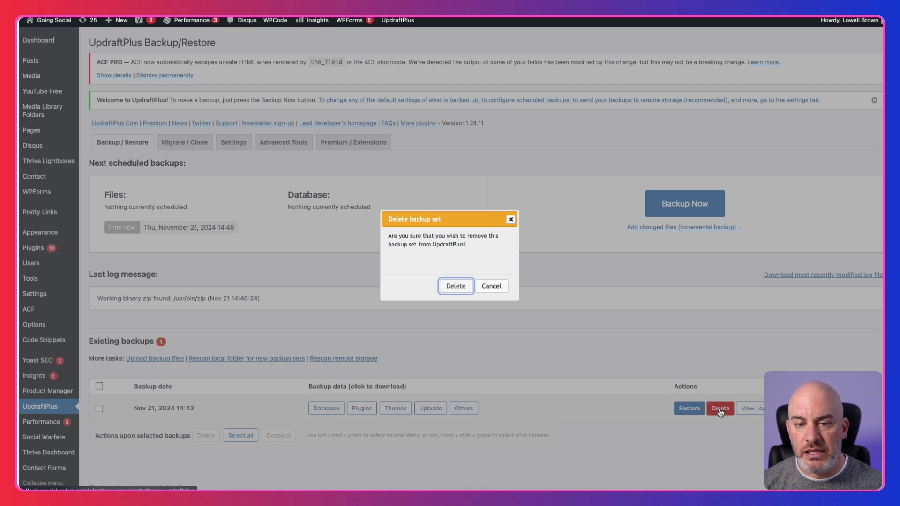
{"action": "left_click", "coordinate": [455, 287]}
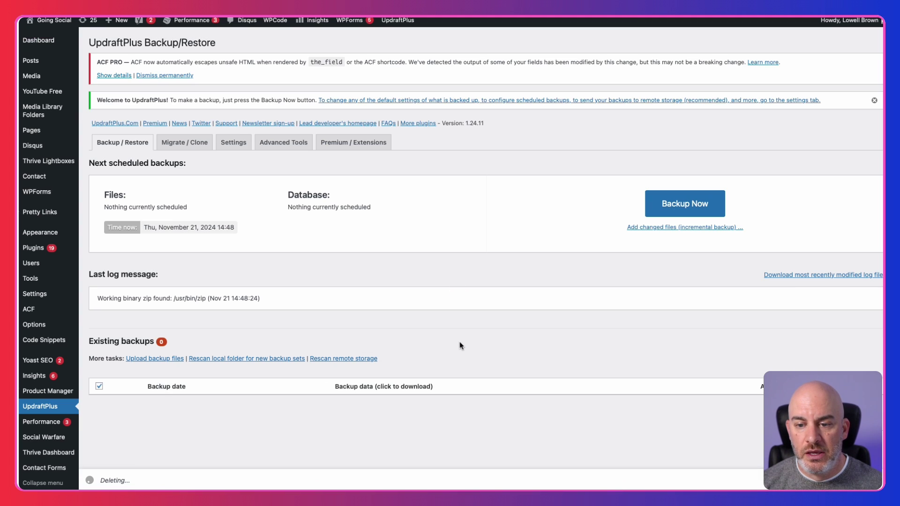